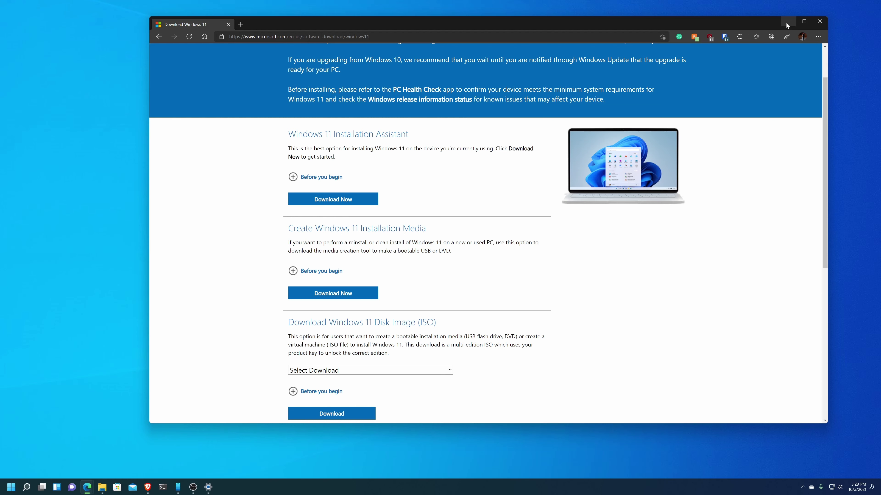
# Minimize the browser, view the taskbar alignment choices under Taskbar behaviors in the taskbar settings, and minimize Settings.
pyautogui.click(786, 21)
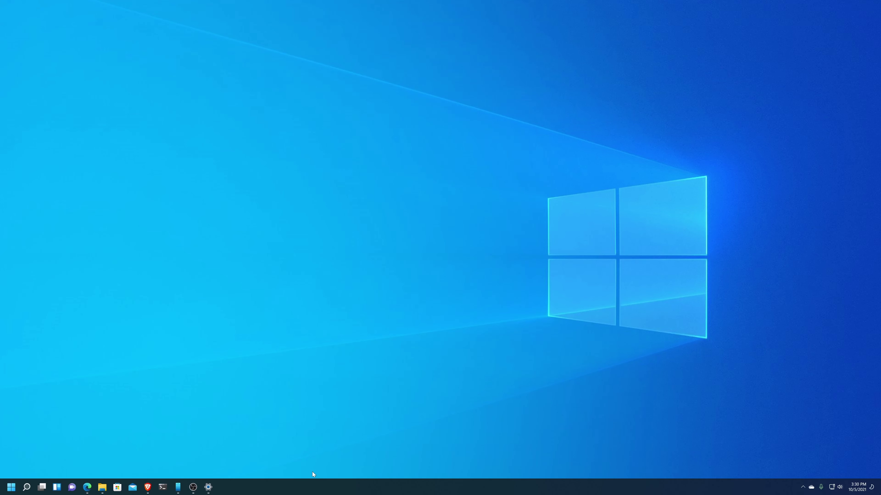
pyautogui.rightClick(363, 485)
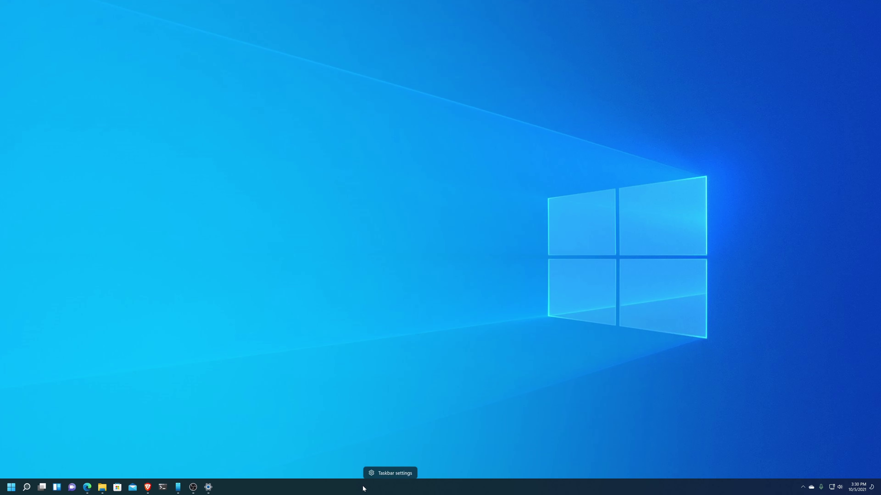
pyautogui.click(388, 474)
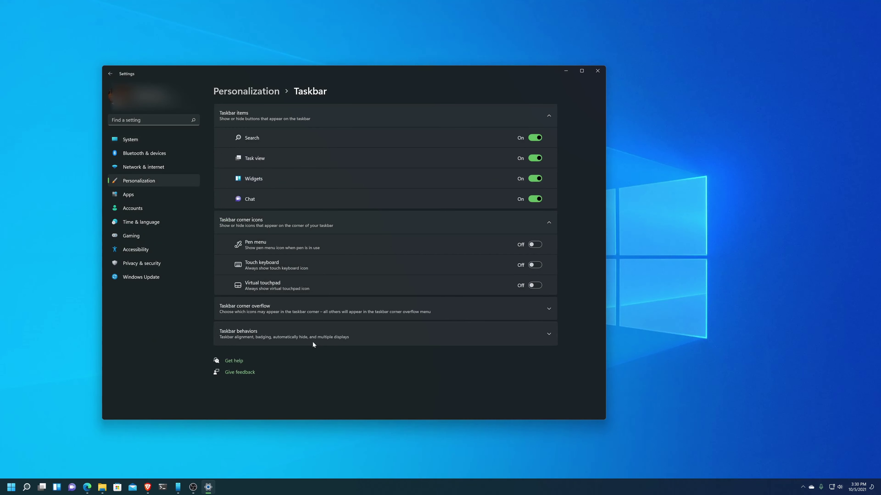
pyautogui.click(269, 333)
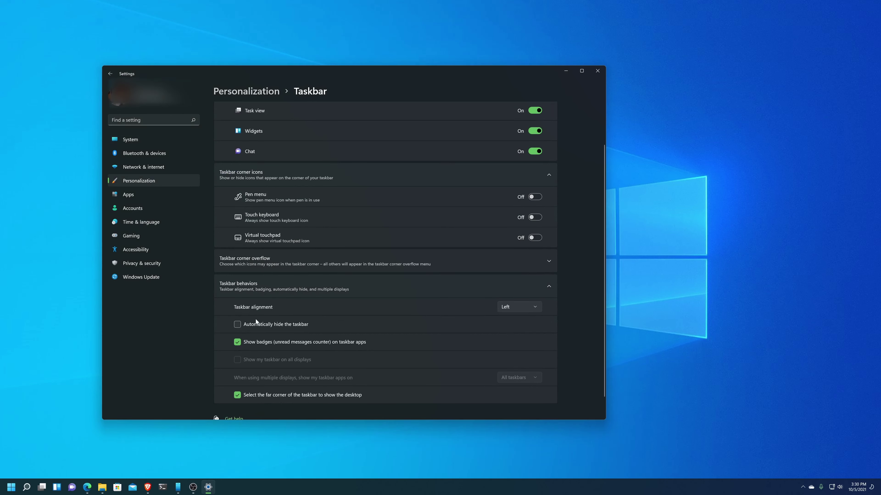
pyautogui.click(524, 308)
pyautogui.click(453, 309)
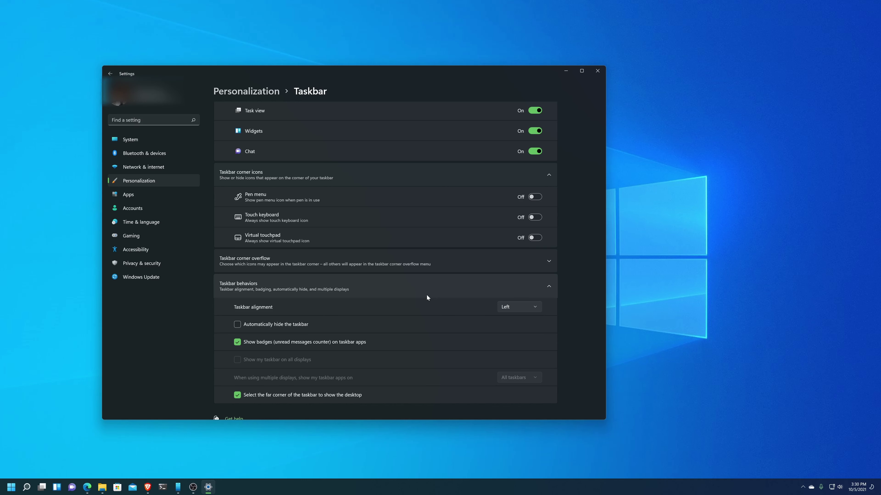
pyautogui.click(566, 73)
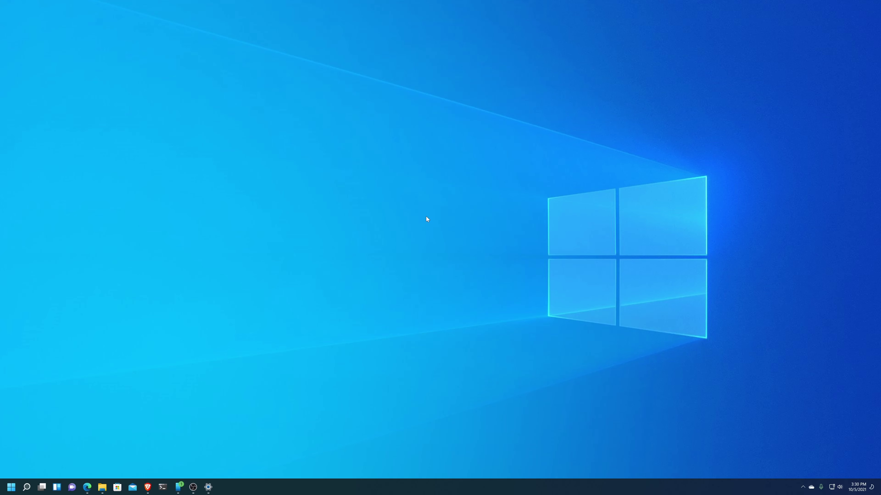
# Look through the Start menu's pinned apps, All apps list and power options, and close the menu.
pyautogui.click(14, 486)
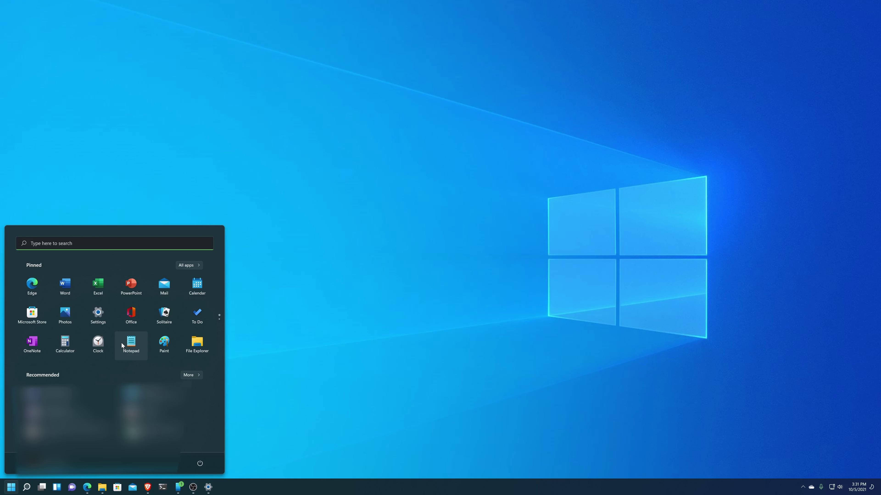
pyautogui.rightClick(122, 345)
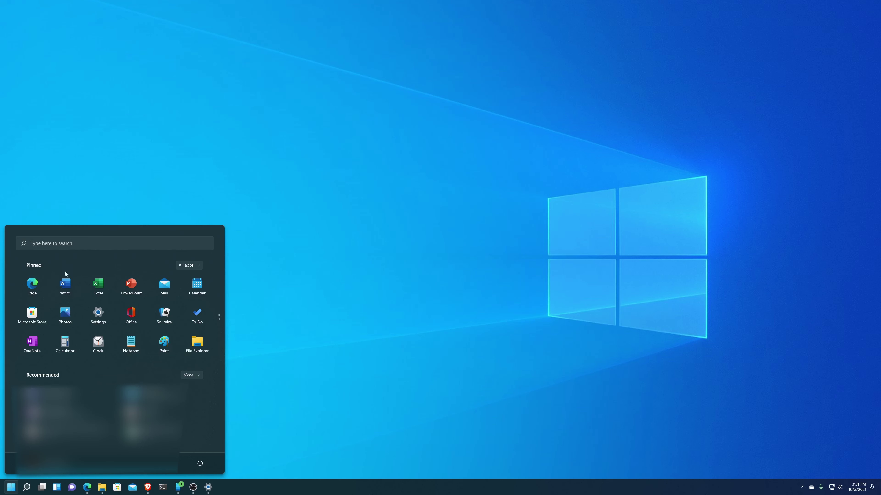
pyautogui.click(187, 266)
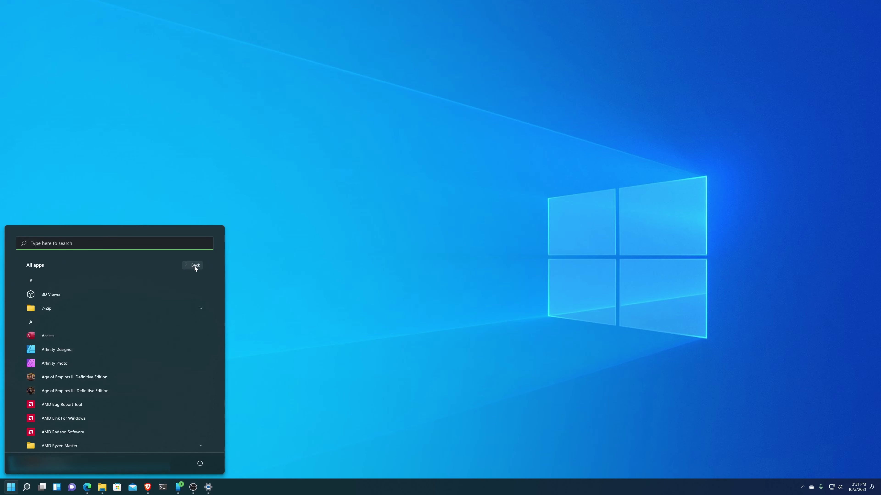
pyautogui.click(195, 266)
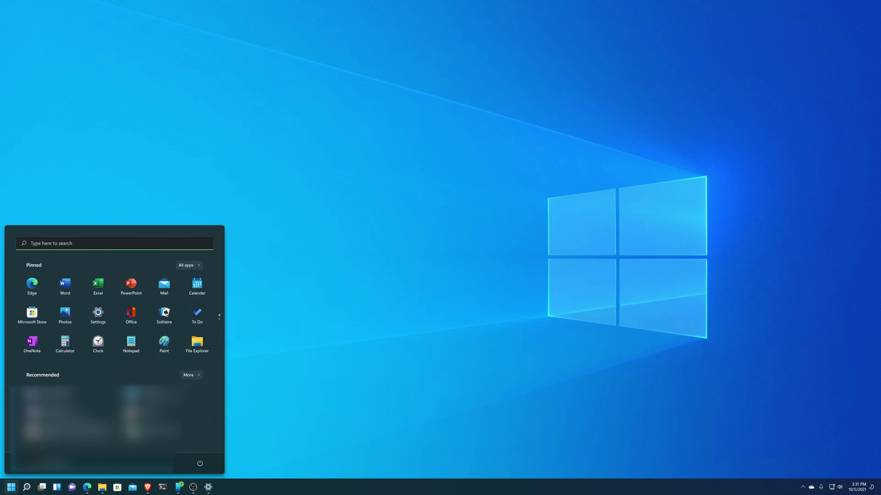
pyautogui.click(200, 463)
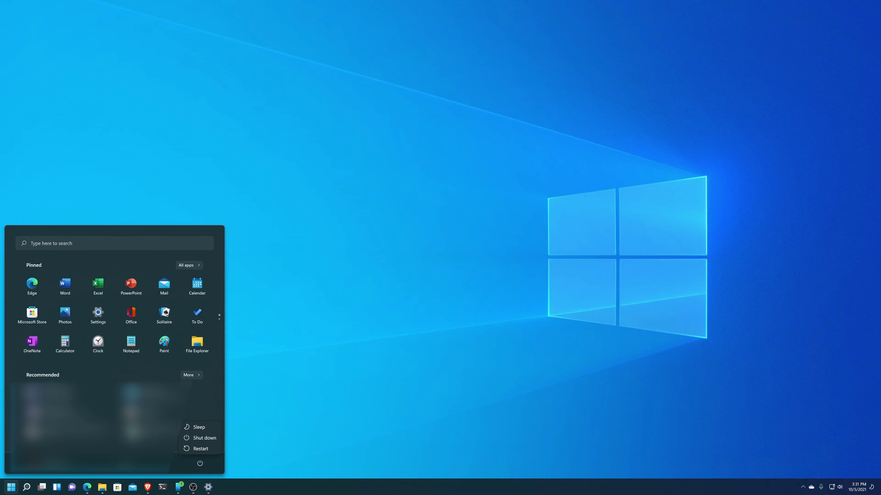
pyautogui.click(9, 491)
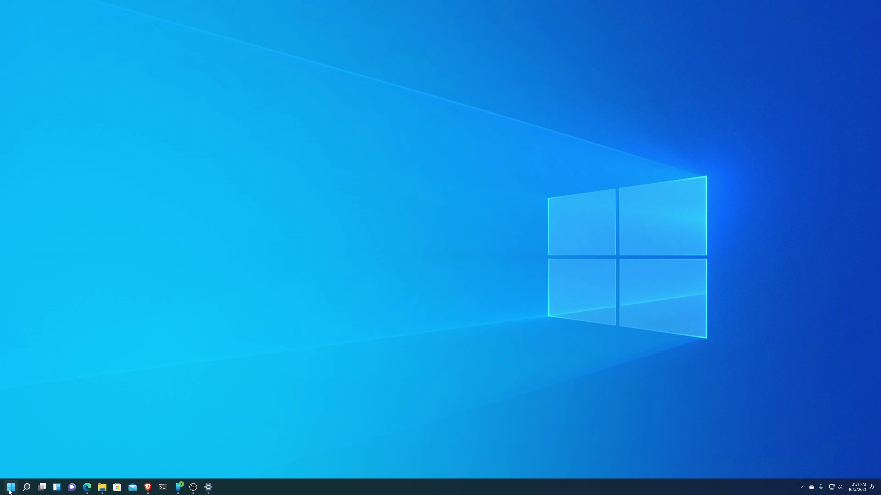
# View the taskbar search panel and the Start button's shortcut menu, closing both without choosing anything.
pyautogui.moveTo(28, 489)
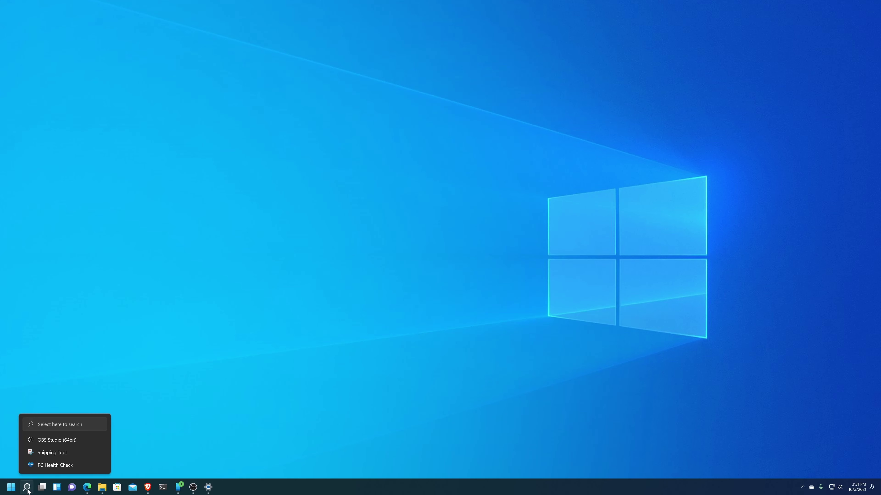
pyautogui.click(27, 489)
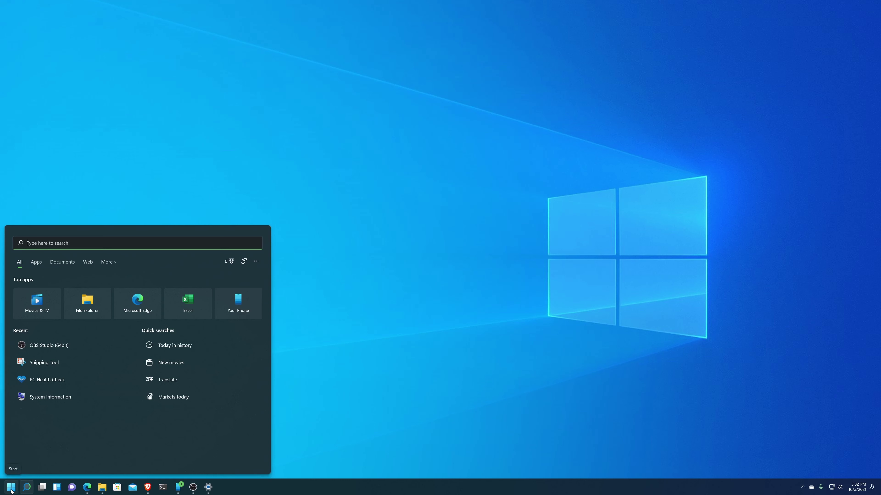
pyautogui.rightClick(11, 491)
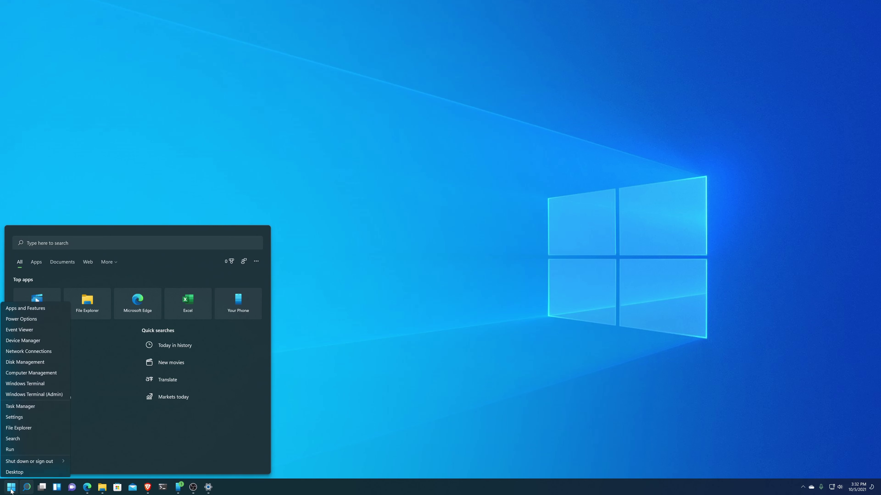
pyautogui.press('Escape')
pyautogui.click(27, 487)
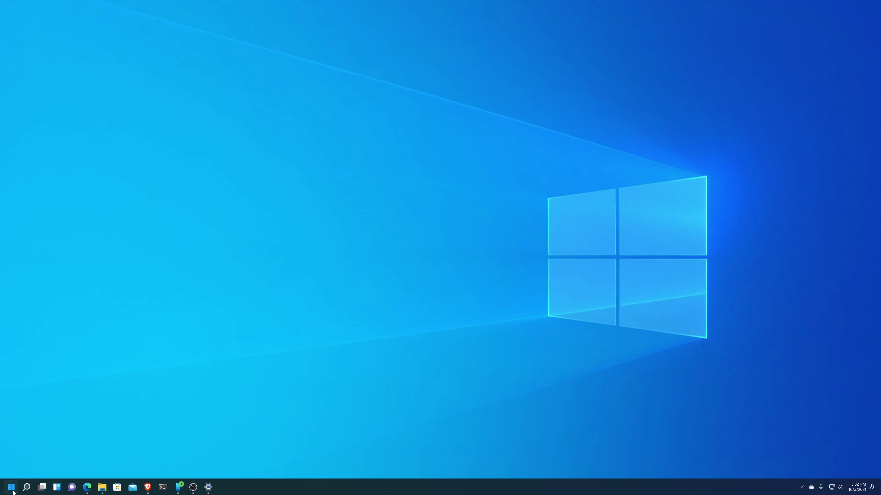
pyautogui.rightClick(11, 490)
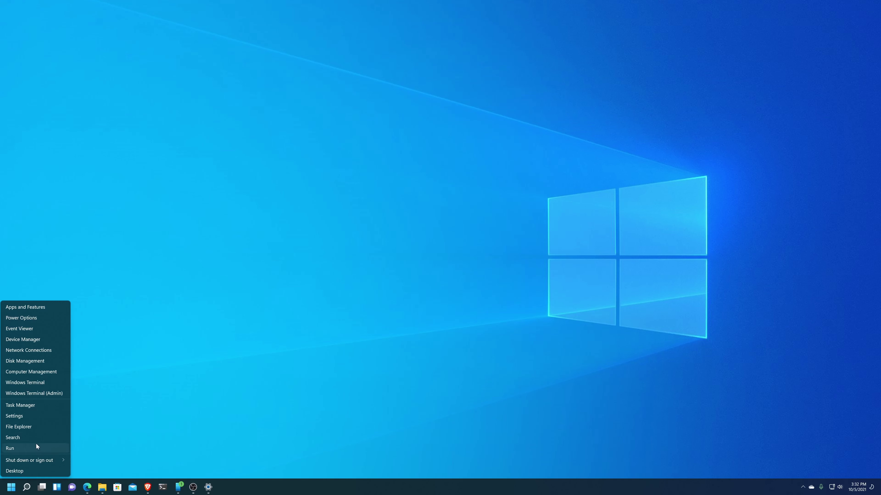
pyautogui.click(208, 385)
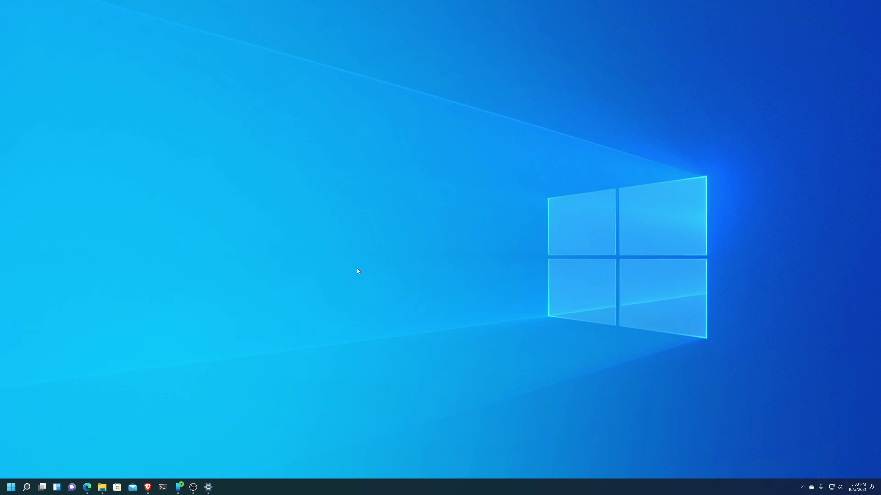
# Open Microsoft Store, browse its Apps, Gaming and Movies & TV pages, and close it.
pyautogui.click(117, 487)
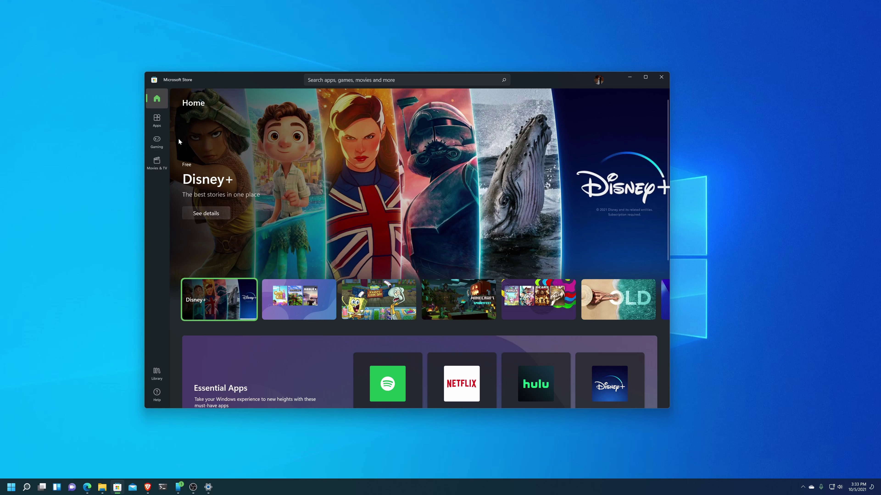
pyautogui.click(154, 119)
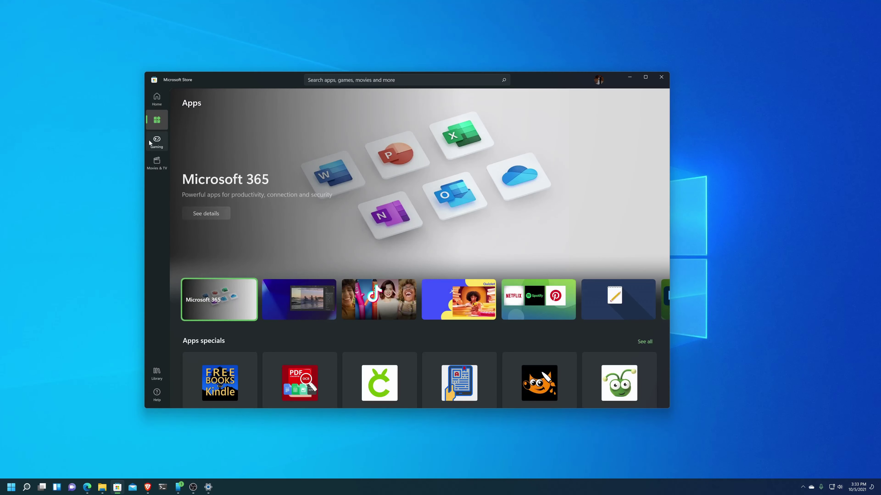
pyautogui.click(153, 142)
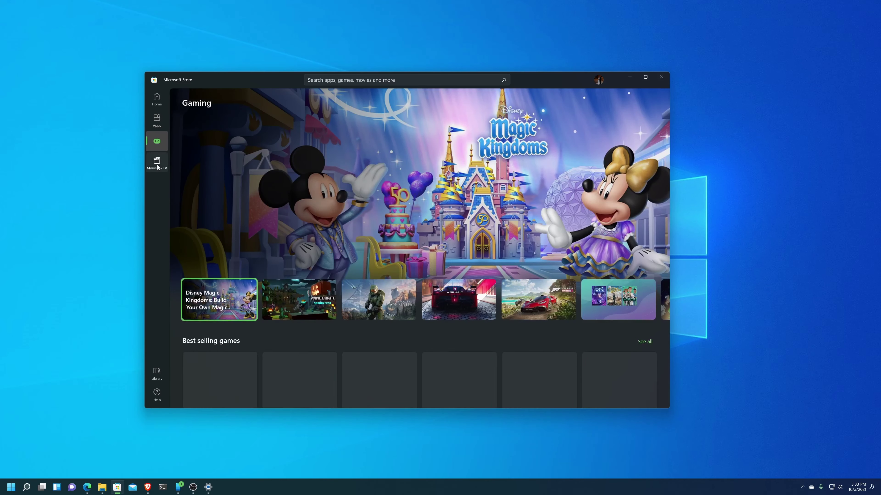
pyautogui.click(157, 164)
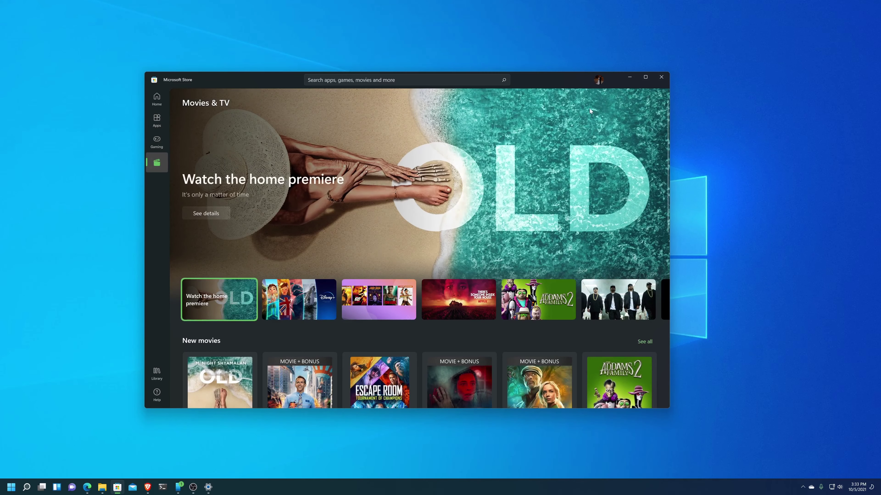
pyautogui.click(661, 79)
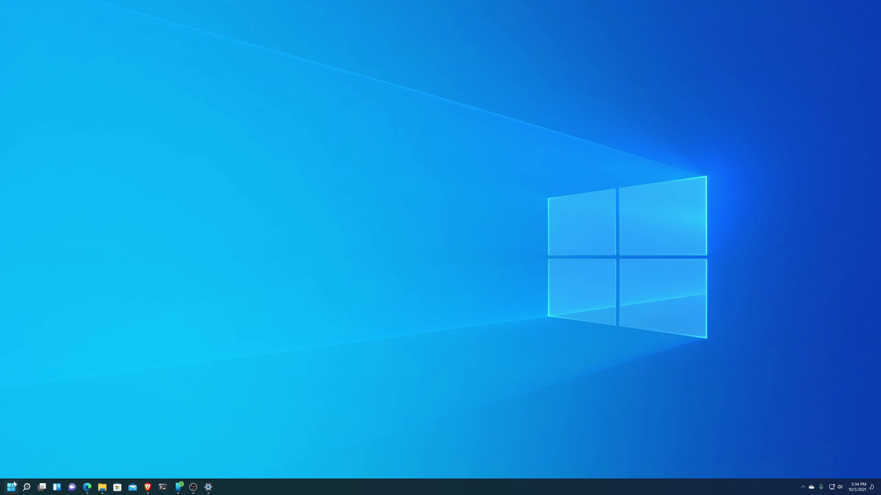
# Search Windows for "snipping tool", launch Snipping Tool to view it, and close its window.
pyautogui.click(27, 487)
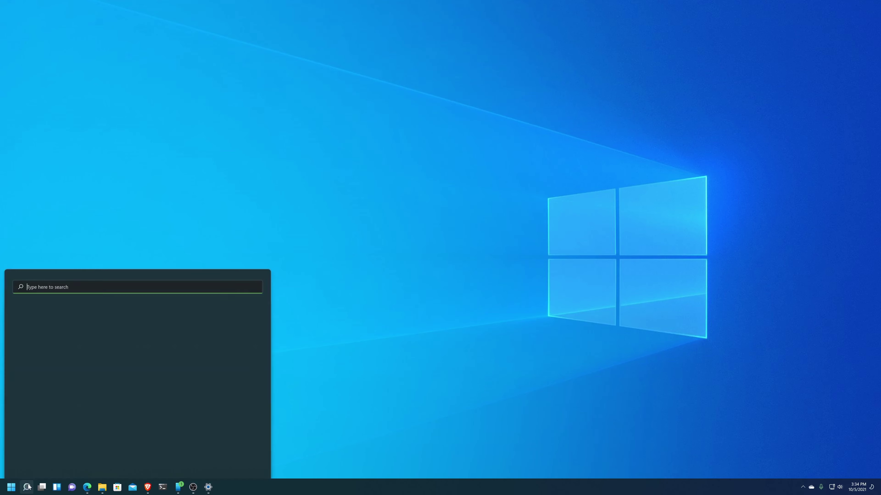
pyautogui.write('snipping tool')
pyautogui.press('Return')
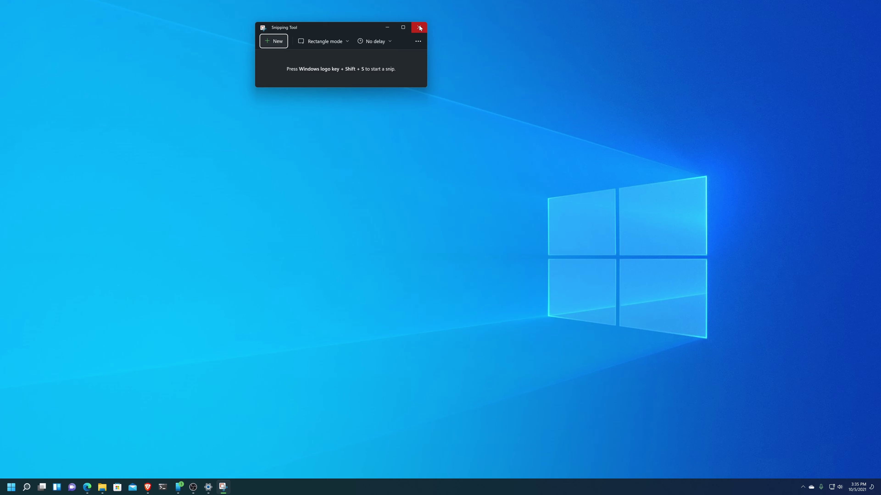
pyautogui.click(418, 28)
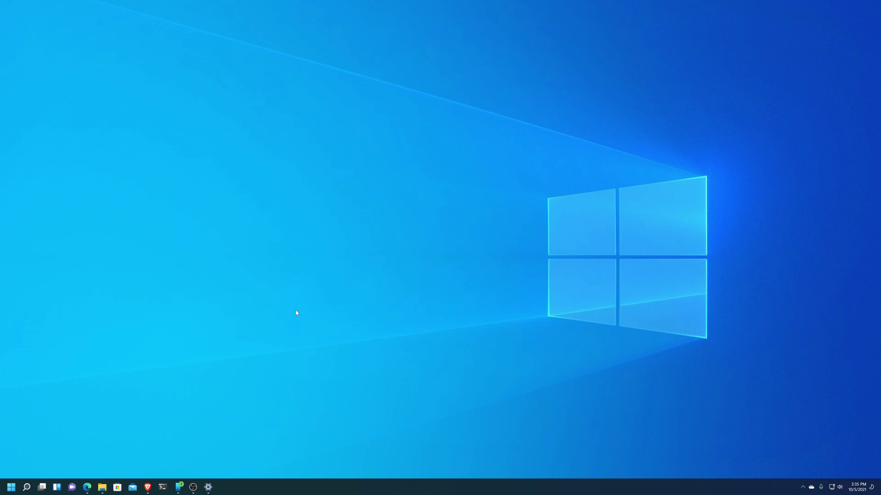
# Switch to Settings, view the Recovery options in the System category, and return to the System list.
pyautogui.click(209, 486)
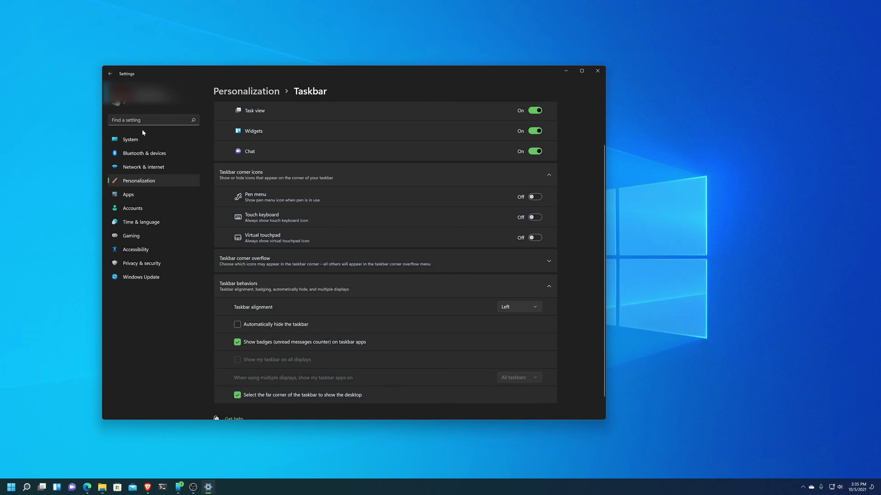
pyautogui.click(136, 140)
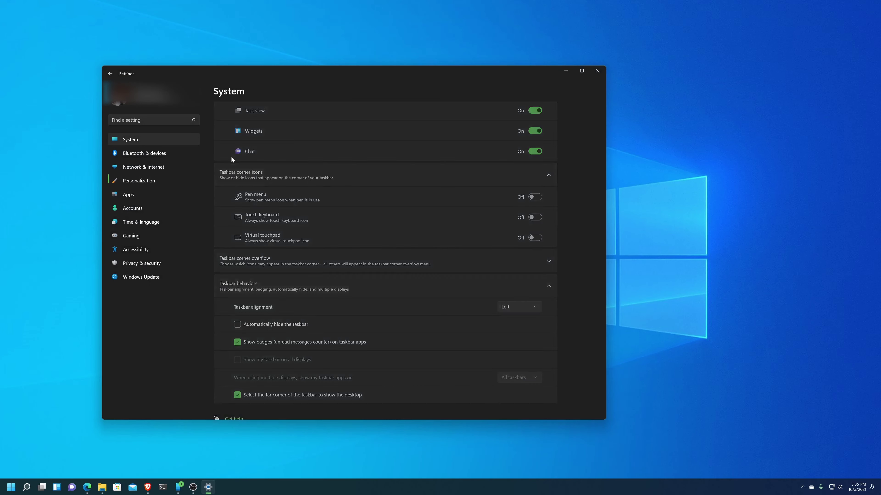
pyautogui.scroll(-2, 251, 158)
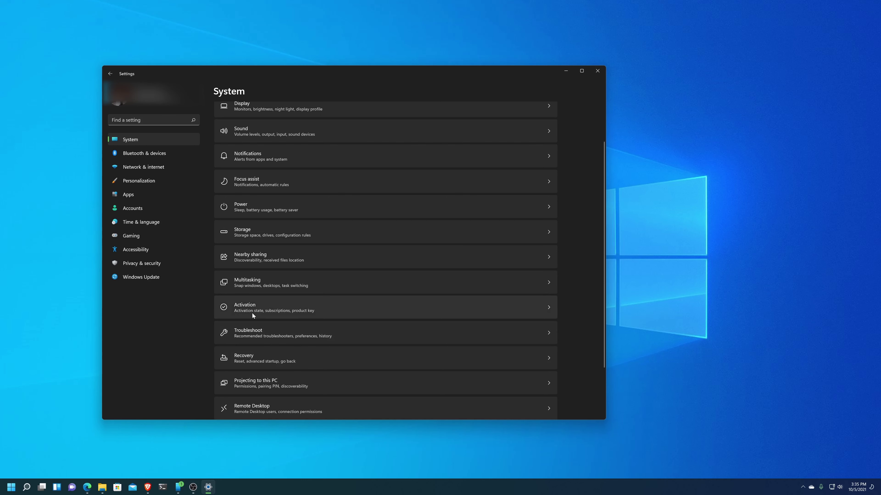
pyautogui.click(250, 358)
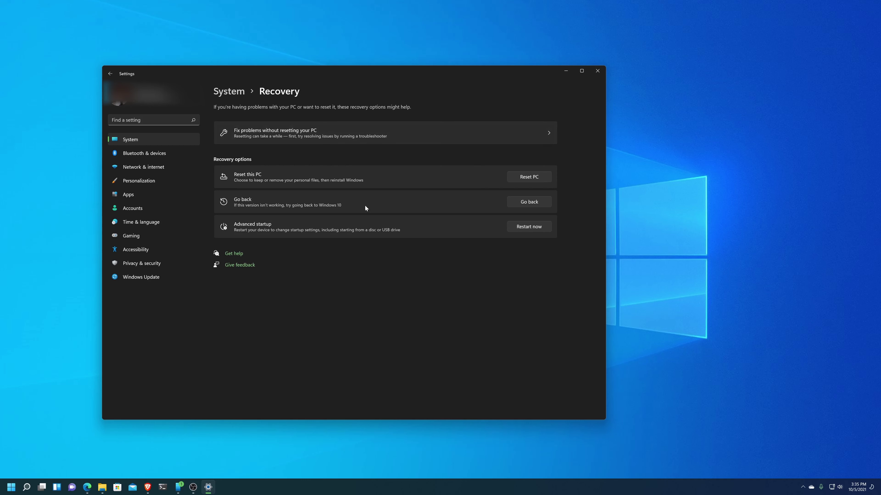
pyautogui.hotkey('alt', 'Left')
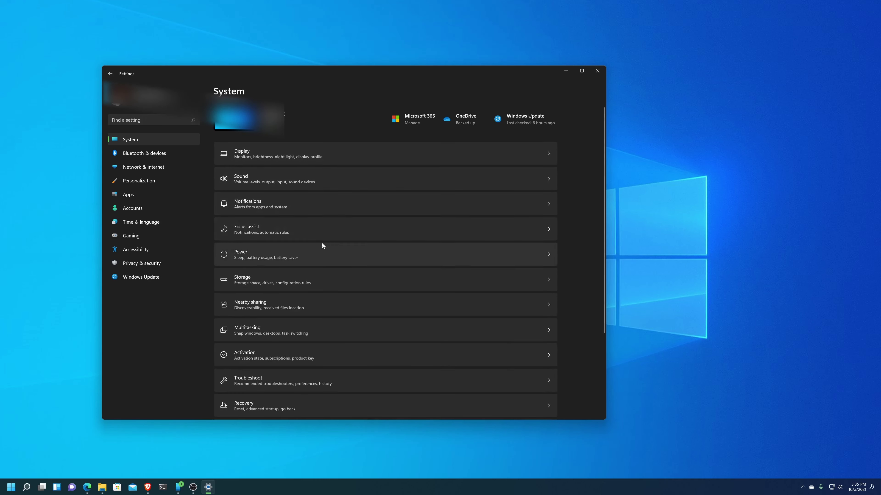
# Look through the rest of the System list and view the Bluetooth & devices and Network & internet pages.
pyautogui.scroll(-3, 312, 264)
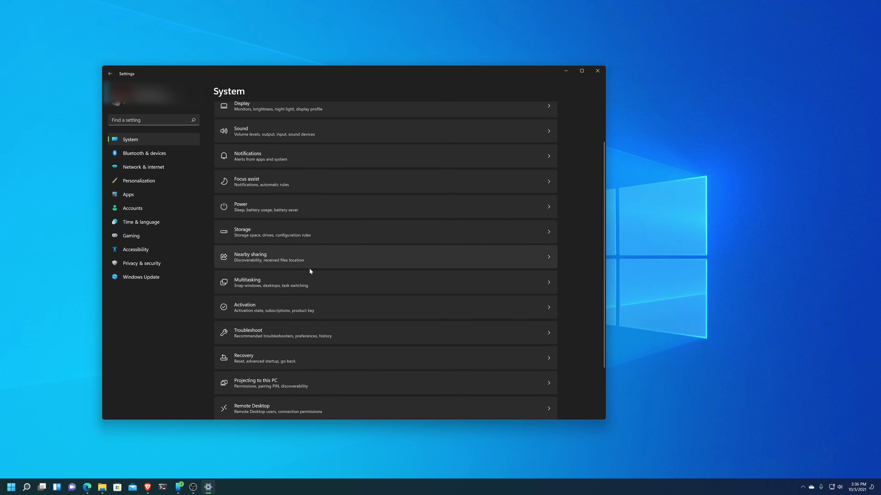
pyautogui.scroll(-3, 317, 310)
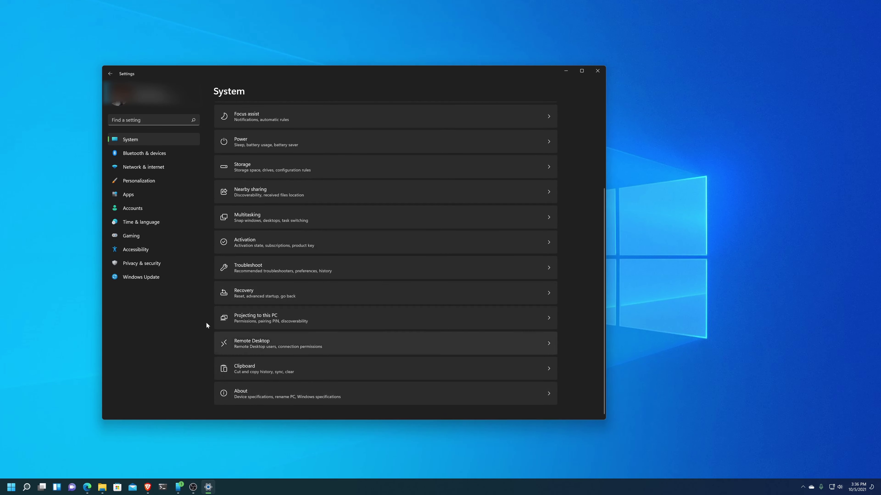
pyautogui.click(133, 154)
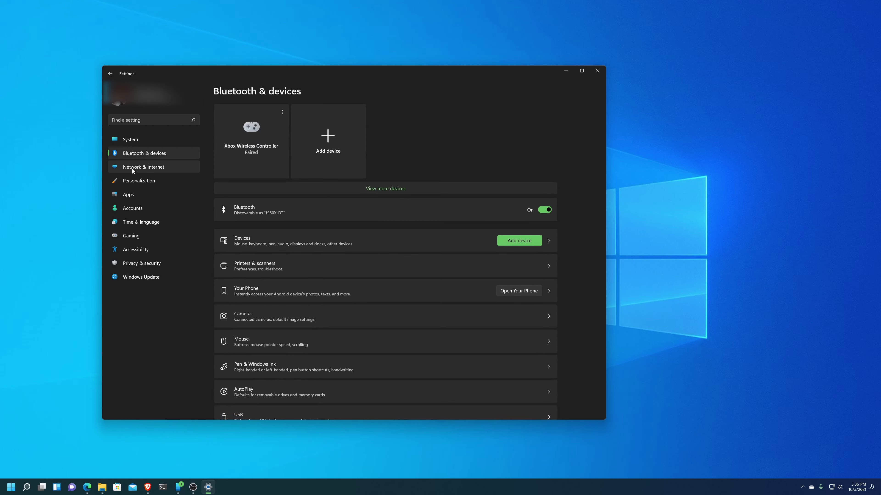
pyautogui.click(152, 169)
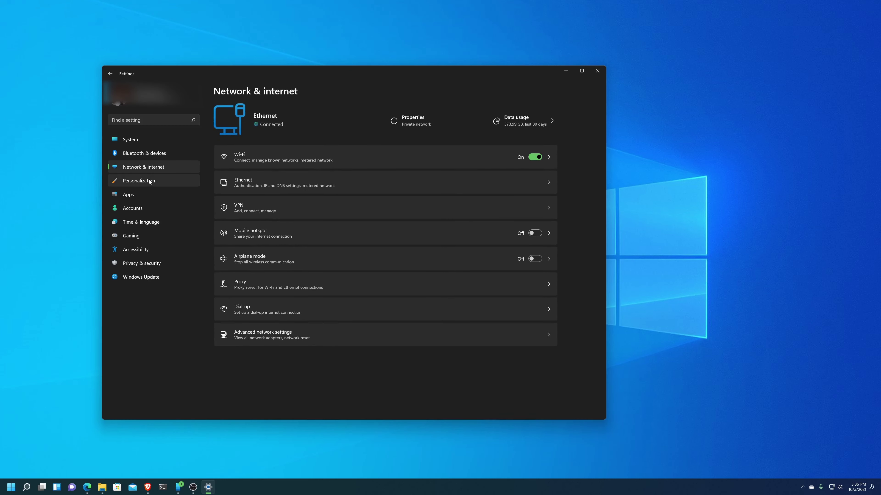
# Open the Taskbar settings under Personalization and turn off the Widgets taskbar item.
pyautogui.click(149, 181)
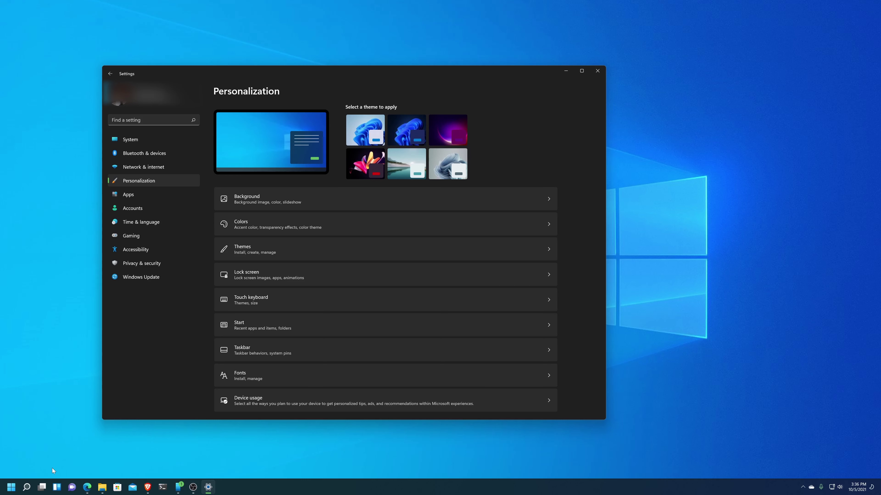
pyautogui.moveTo(46, 491)
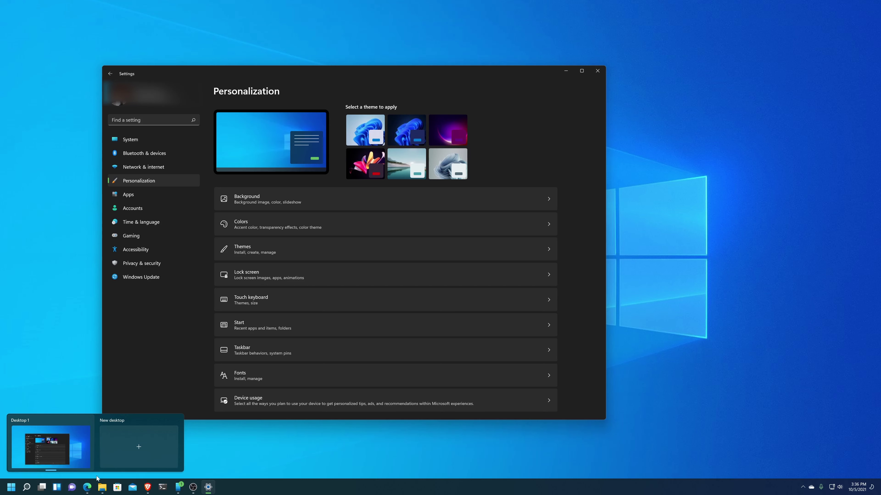
pyautogui.click(268, 351)
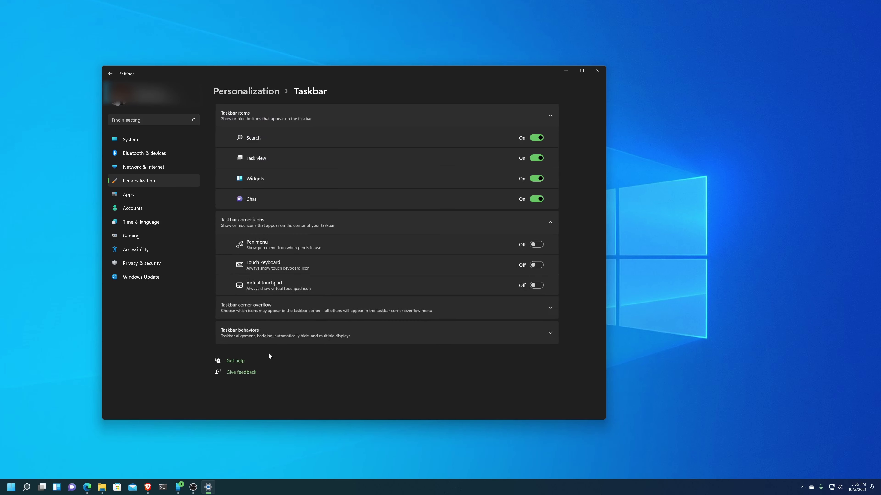
pyautogui.click(535, 178)
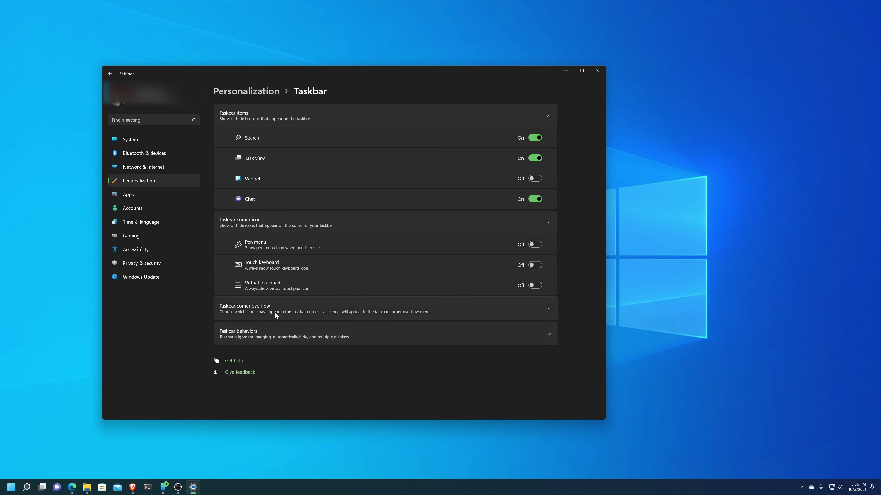
# View the Apps, Accounts, Time & language and Gaming categories, including the Game Mode page.
pyautogui.click(132, 196)
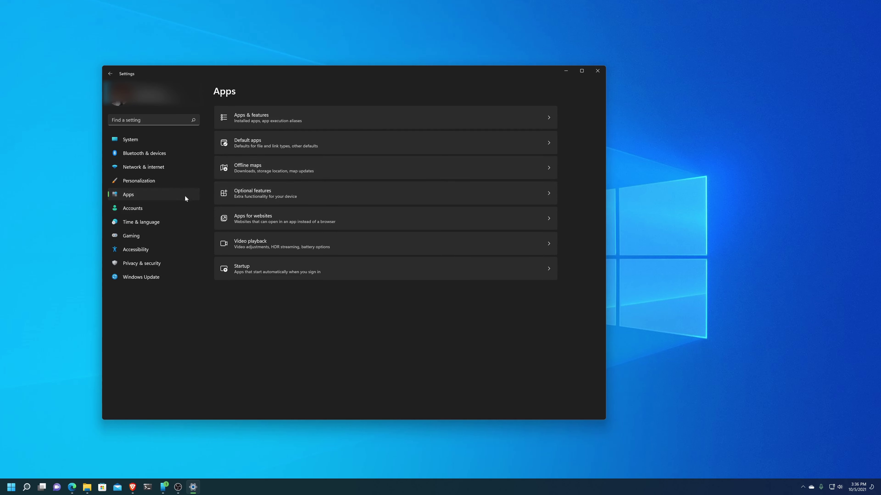
pyautogui.click(134, 210)
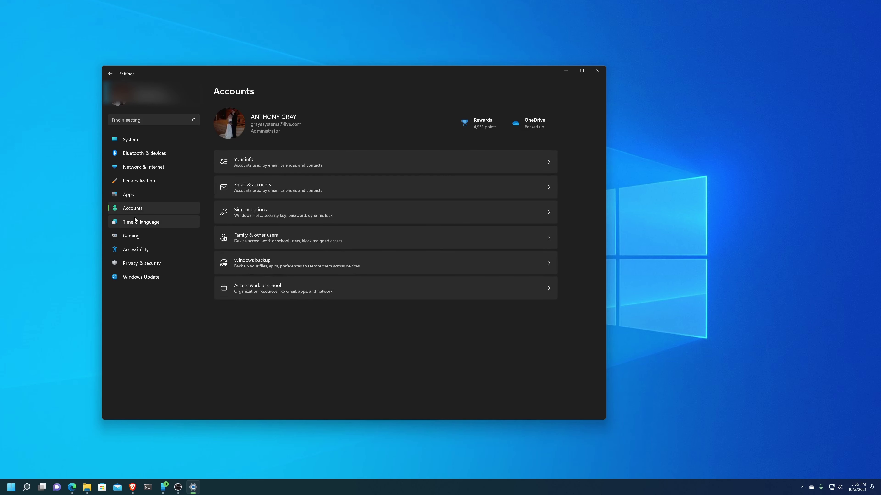
pyautogui.click(134, 216)
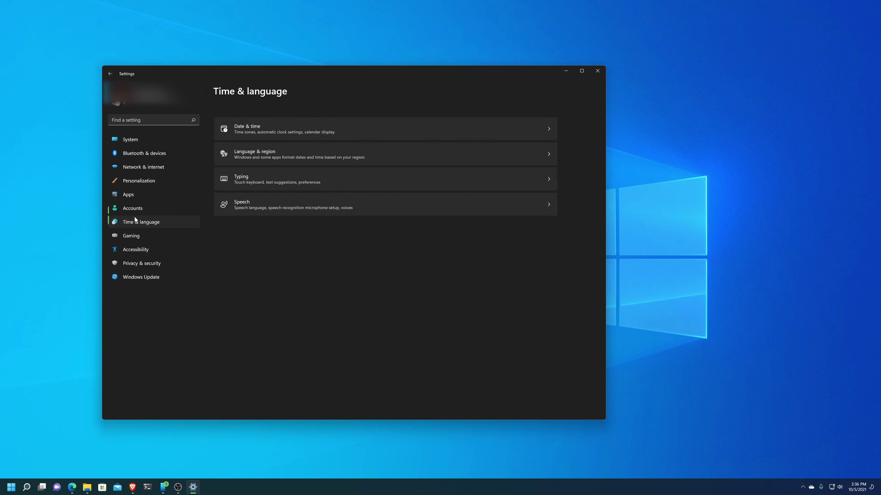
pyautogui.click(134, 233)
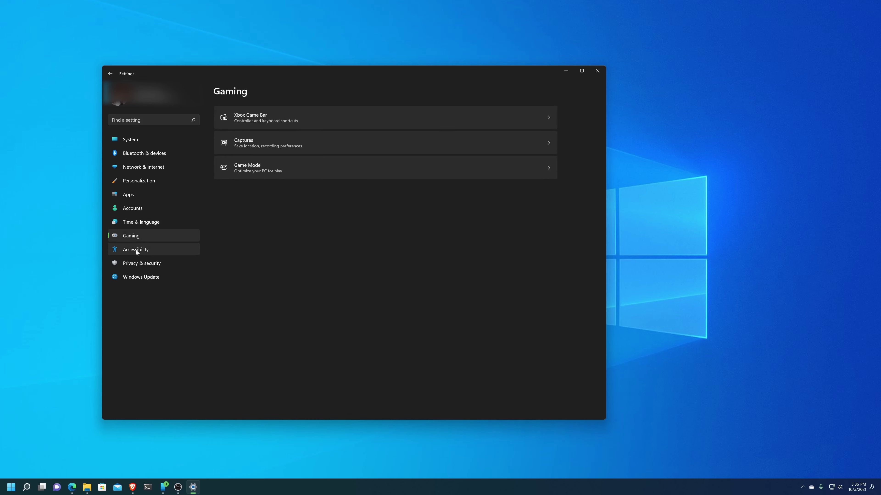
pyautogui.click(278, 173)
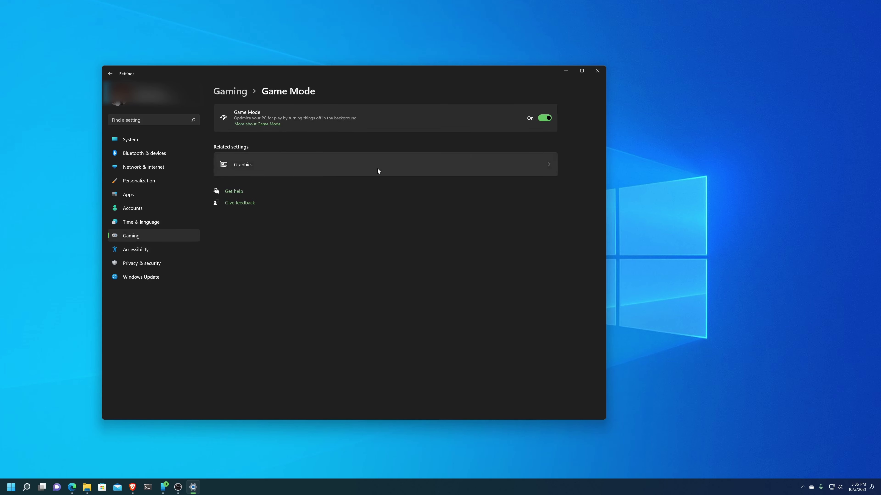
# Look through the Accessibility options and the Privacy & security permissions lists.
pyautogui.click(141, 248)
pyautogui.scroll(-3, 252, 254)
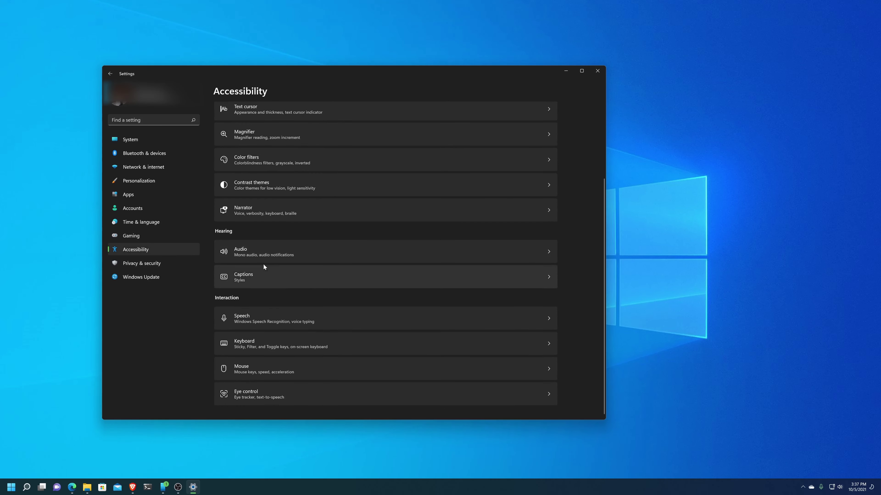
pyautogui.click(134, 264)
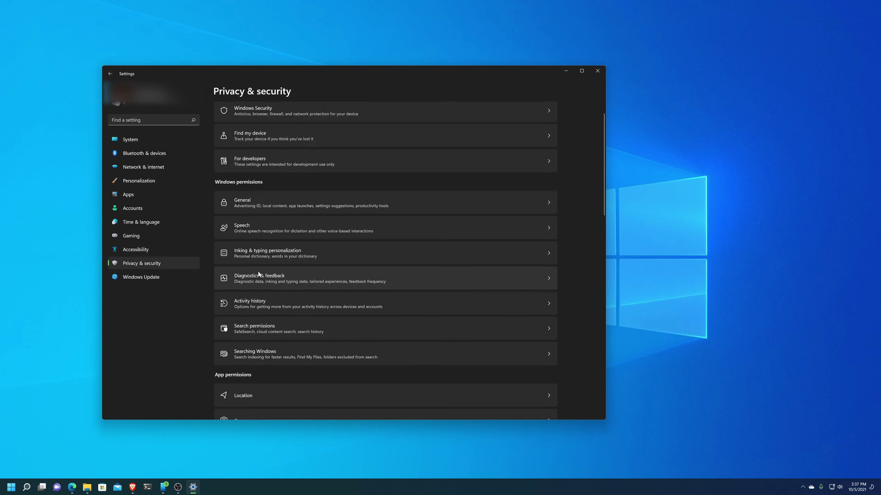
pyautogui.scroll(-15, 258, 272)
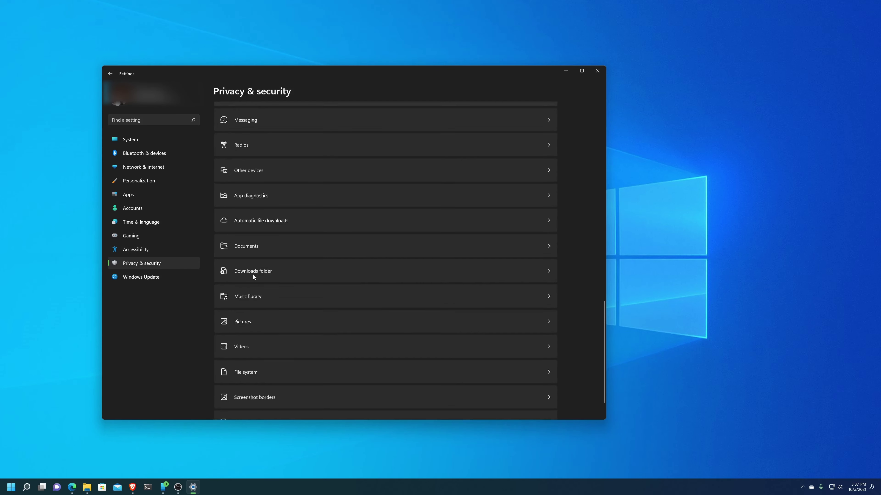
# View the Windows Update page and its Advanced options, and close Settings.
pyautogui.click(135, 278)
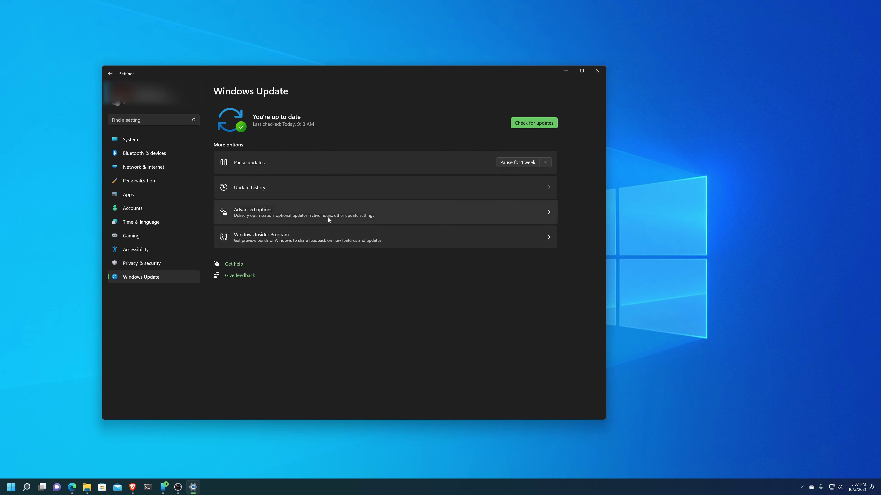
pyautogui.click(314, 212)
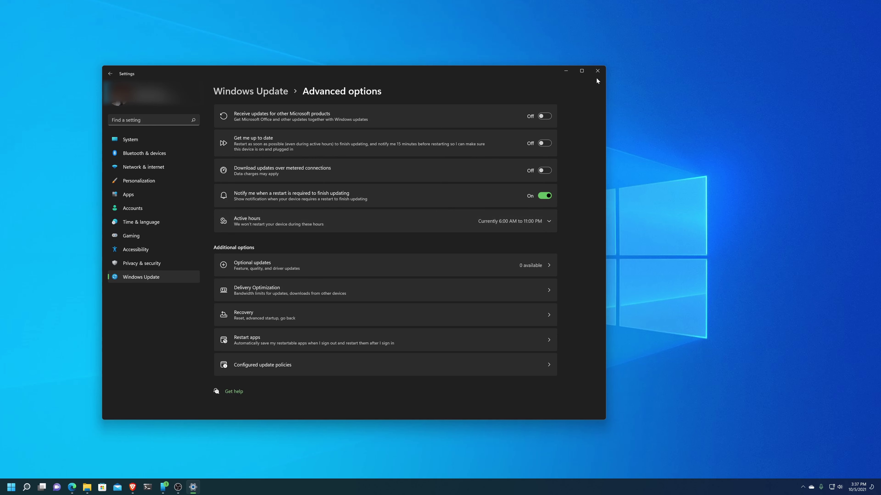
pyautogui.click(597, 71)
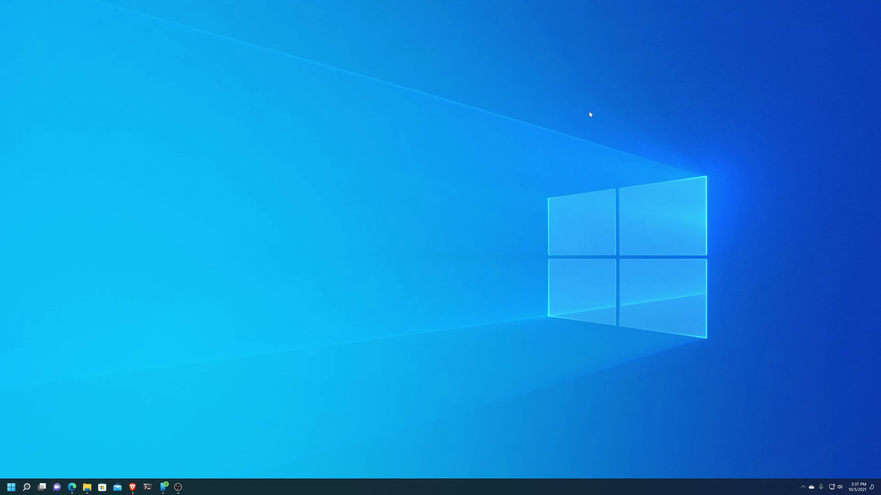